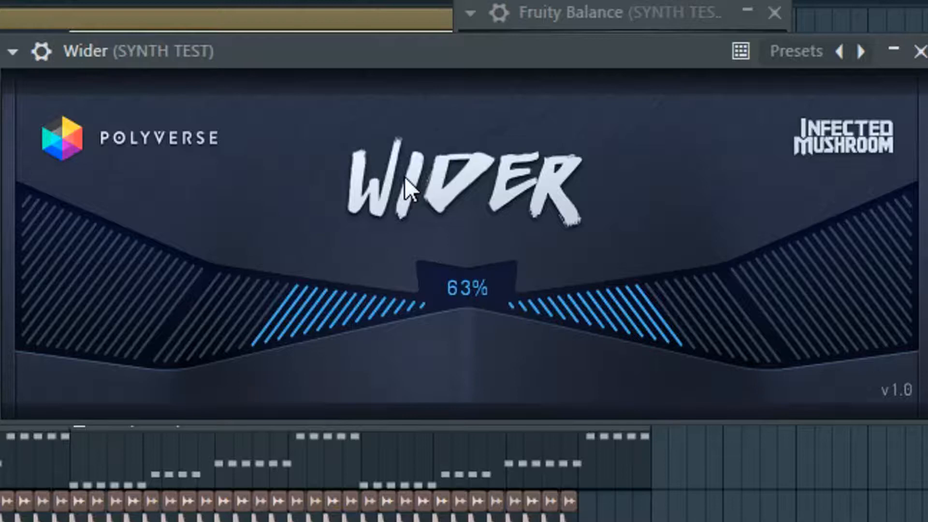
- Set the SYNTH TEST track's Wider amount to 32% and move the plugin window clear of the playlist clips
drag(586, 315, 566, 271)
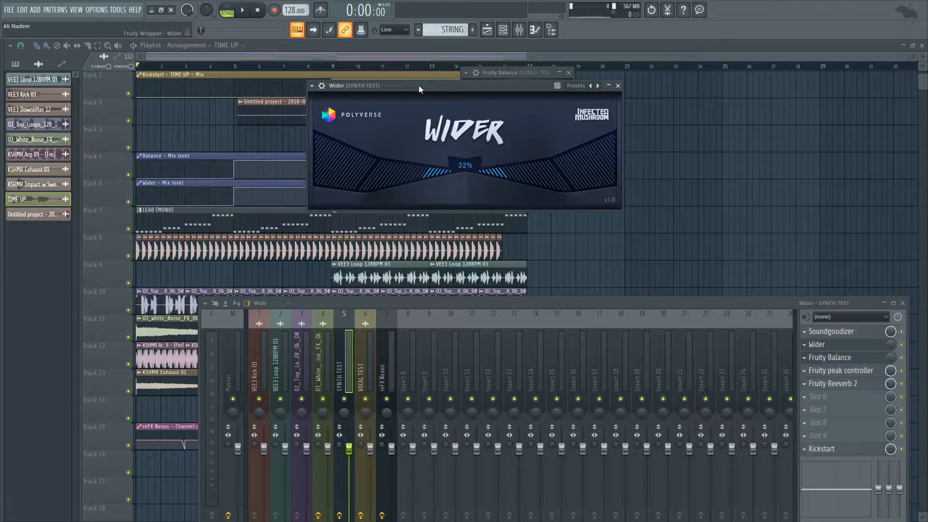
drag(325, 48, 579, 48)
drag(504, 88, 521, 87)
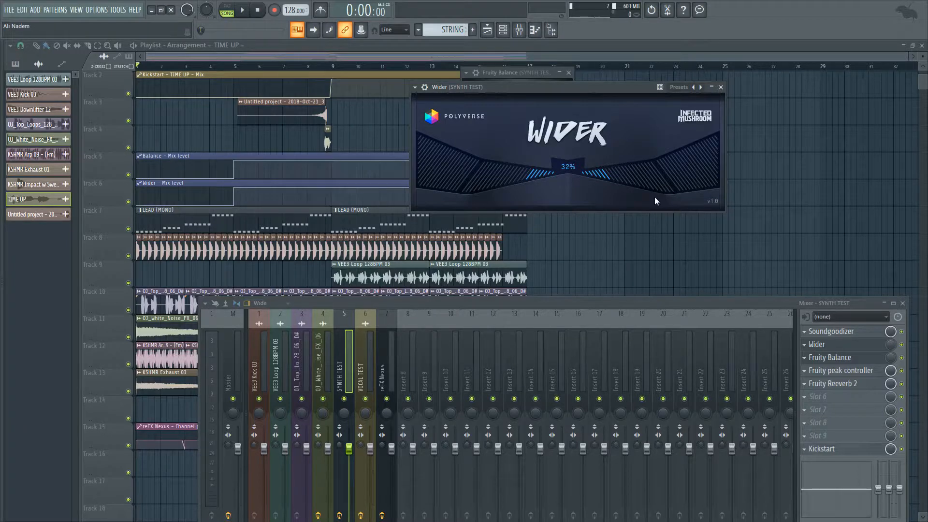
- Select the Master mixer track and open its Ozone 8 Imager to view the stereo image
click(242, 344)
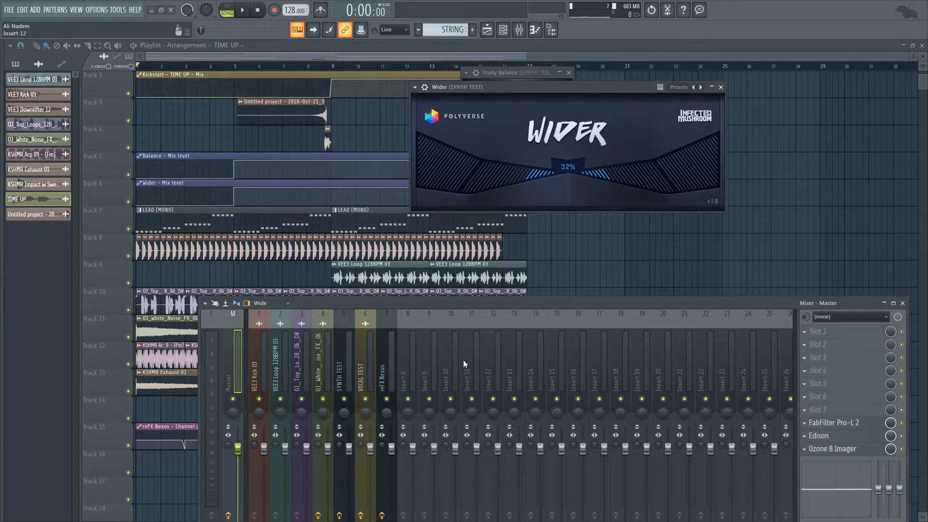
click(839, 448)
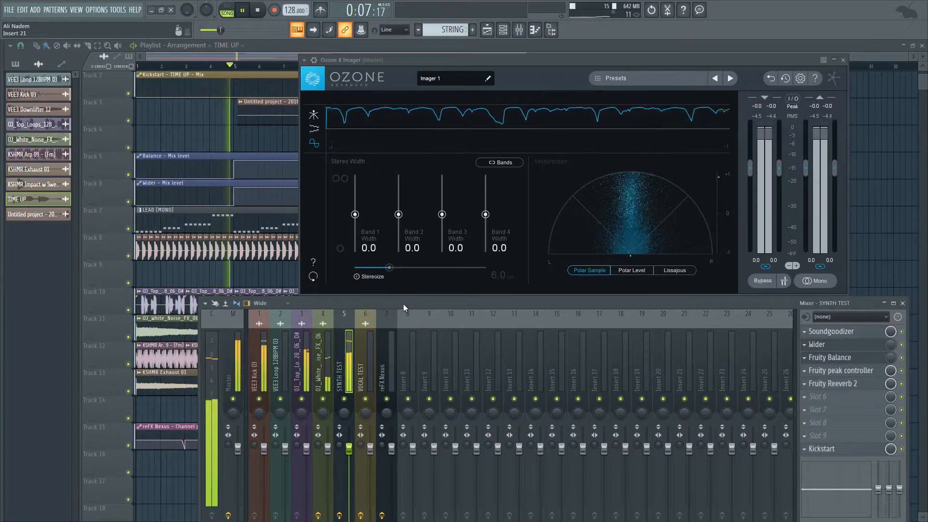
- Move the mixer up, try adjusting the Master track's stereo separation, and reset it to its default
drag(405, 303, 443, 115)
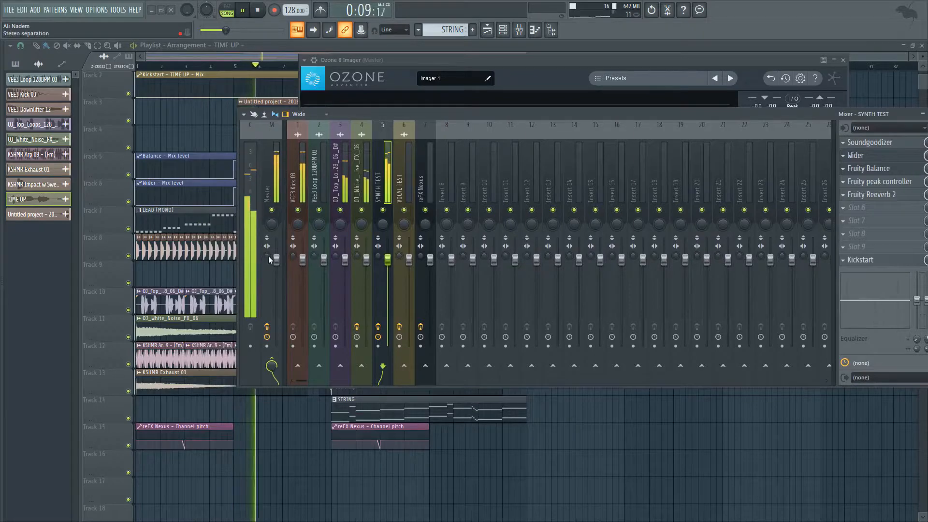
drag(266, 256, 267, 222)
mouse_move(440, 231)
mouse_down()
mouse_move(440, 245)
mouse_move(451, 238)
mouse_up()
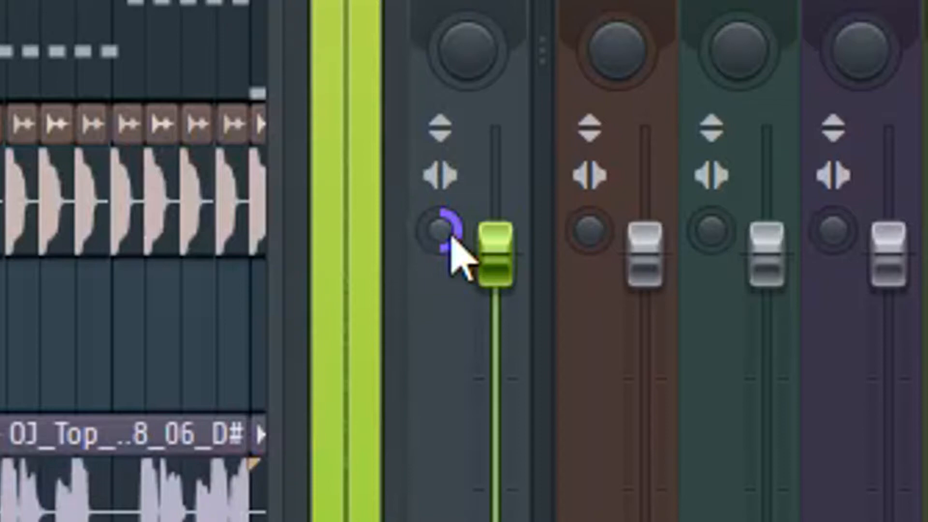
right_click(454, 237)
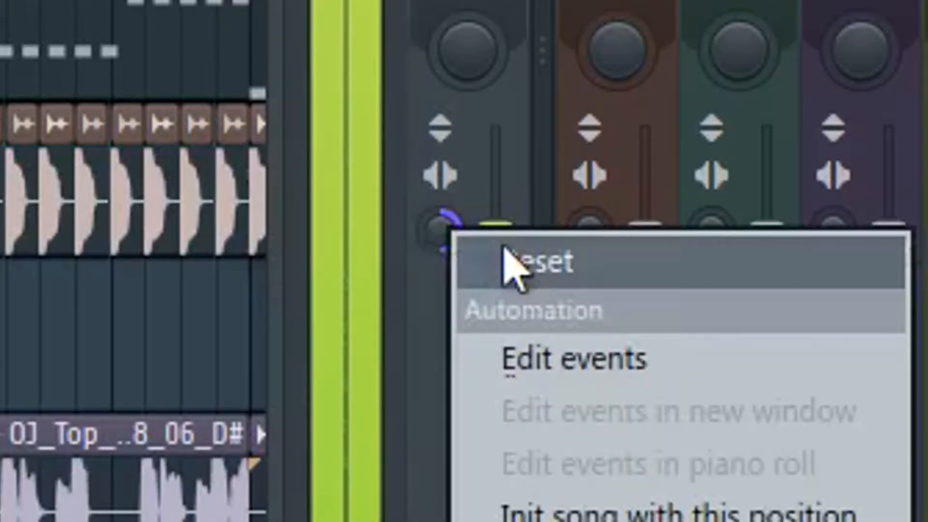
click(505, 251)
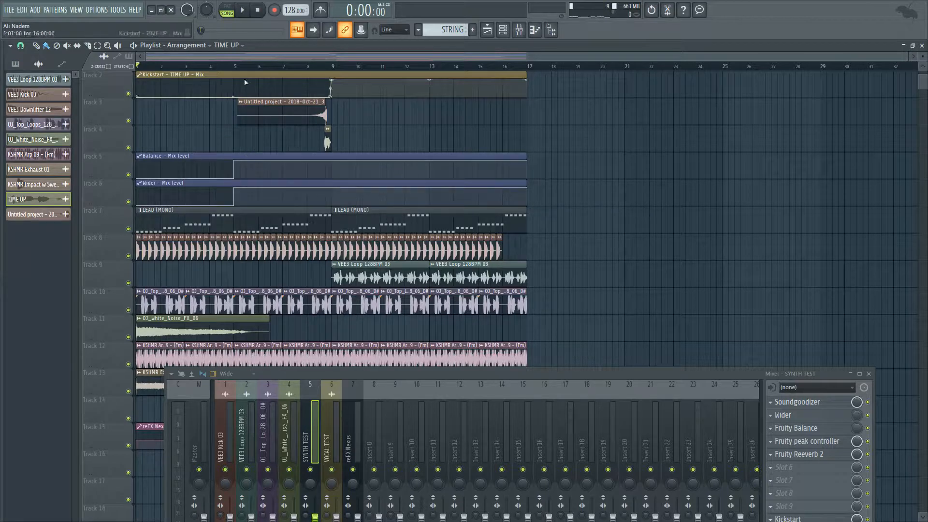
- Set the playback position to bar 5 and open SYNTH TEST's Fruity Balance and Wider plugins, arranging their windows beside the clips
click(237, 66)
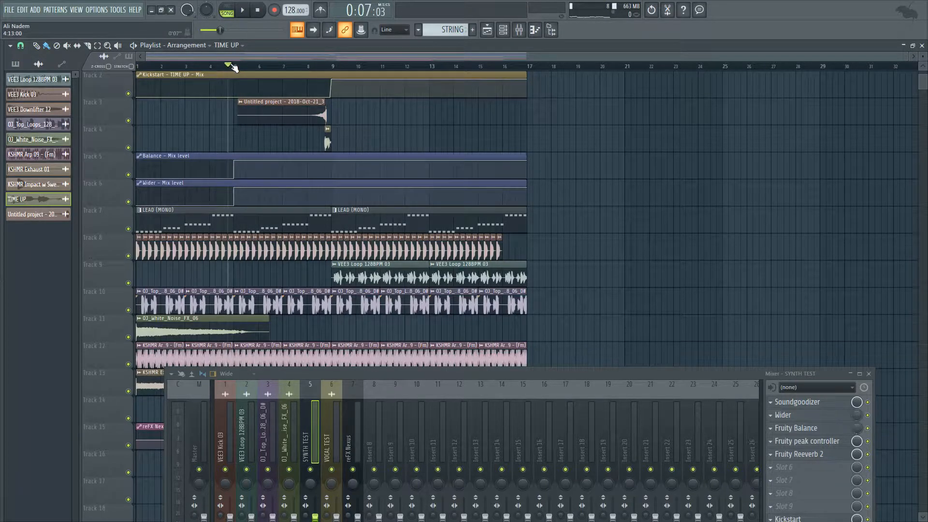
click(812, 428)
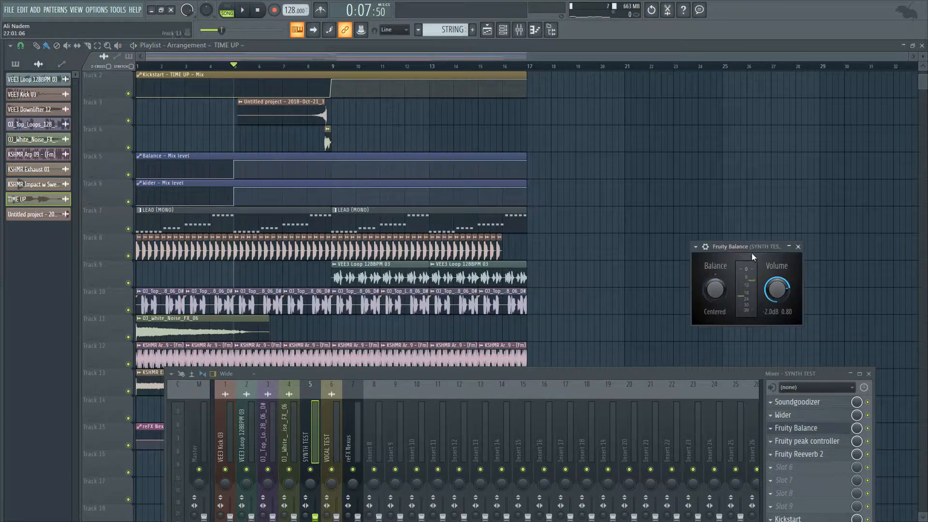
drag(752, 253, 688, 171)
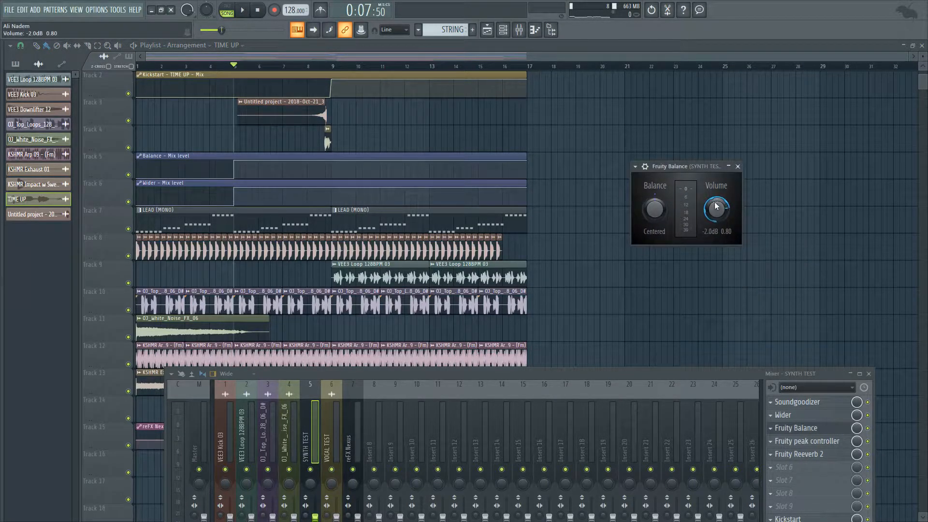
click(796, 415)
drag(702, 86, 675, 63)
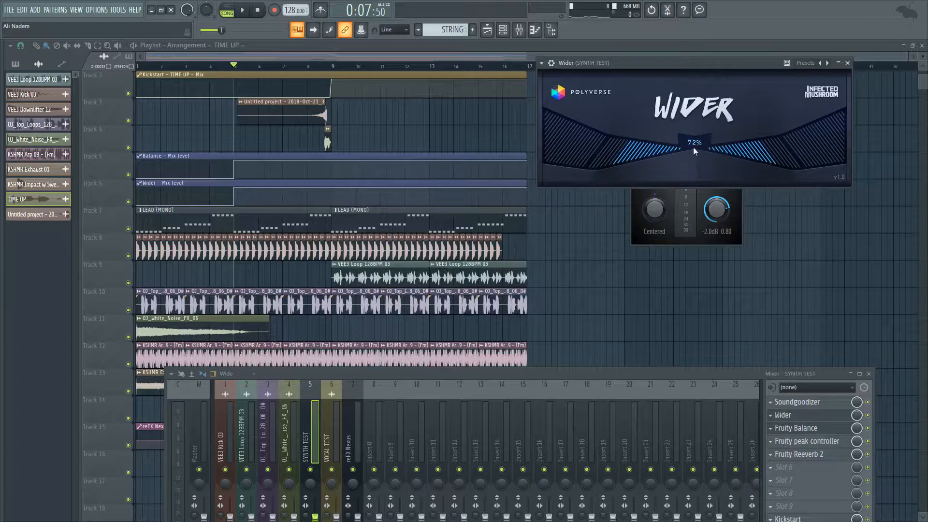
- Play the arrangement from the start through the section where Wider is active, and stop playback
click(259, 11)
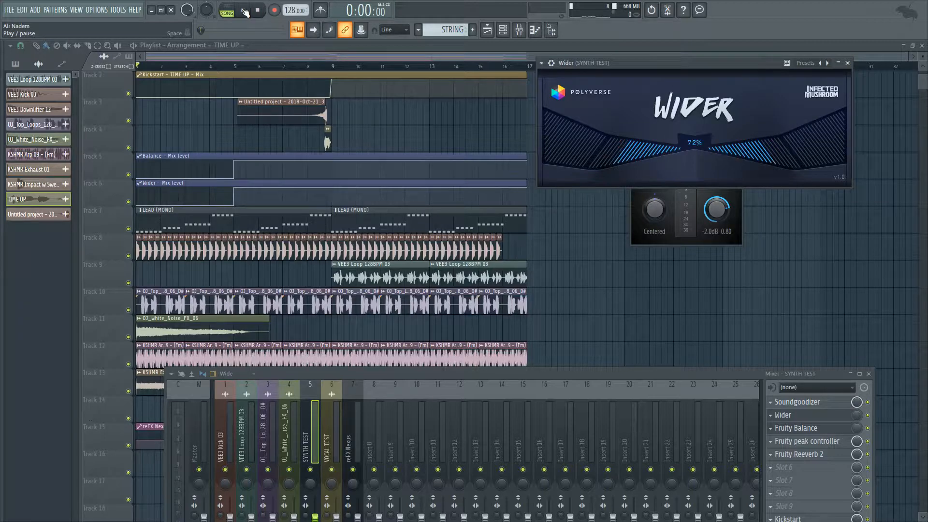
click(245, 12)
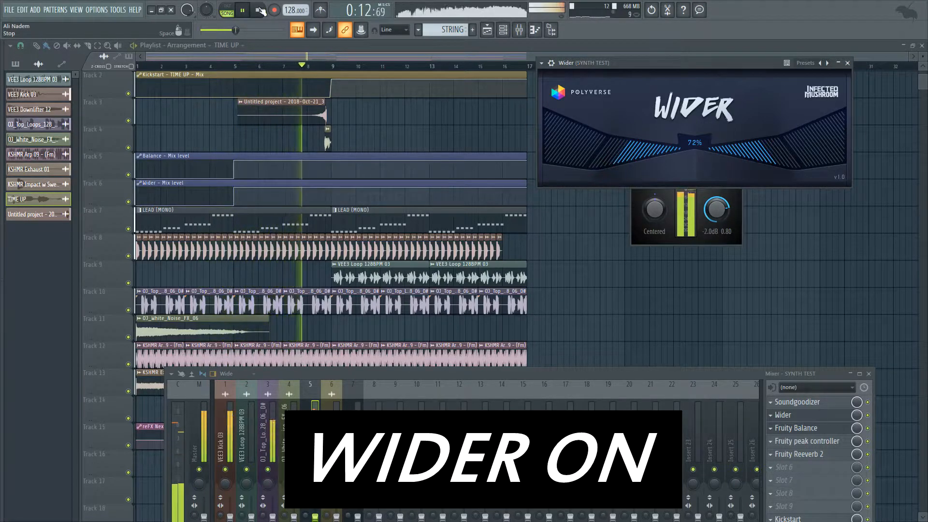
click(260, 11)
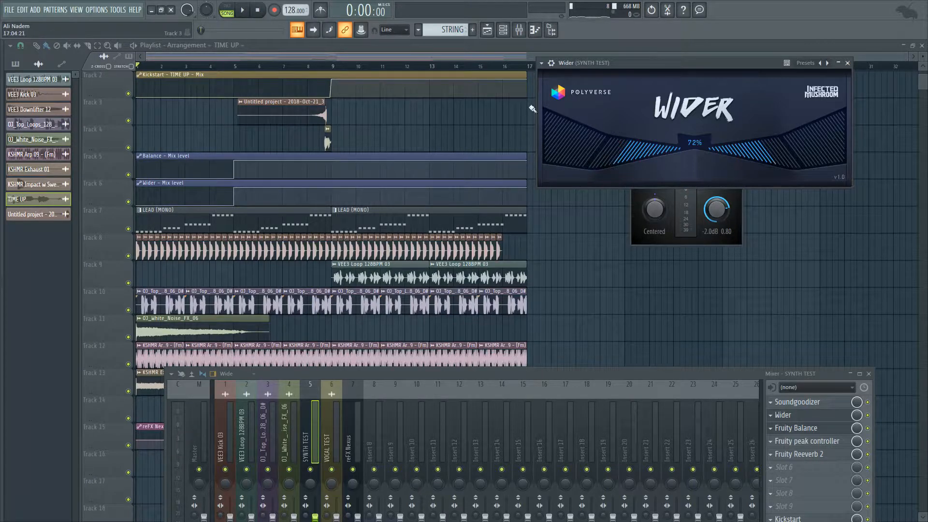
- Raise the SYNTH TEST track's Wider amount to 95%
mouse_move(755, 145)
mouse_down()
mouse_move(710, 146)
mouse_move(761, 148)
mouse_up()
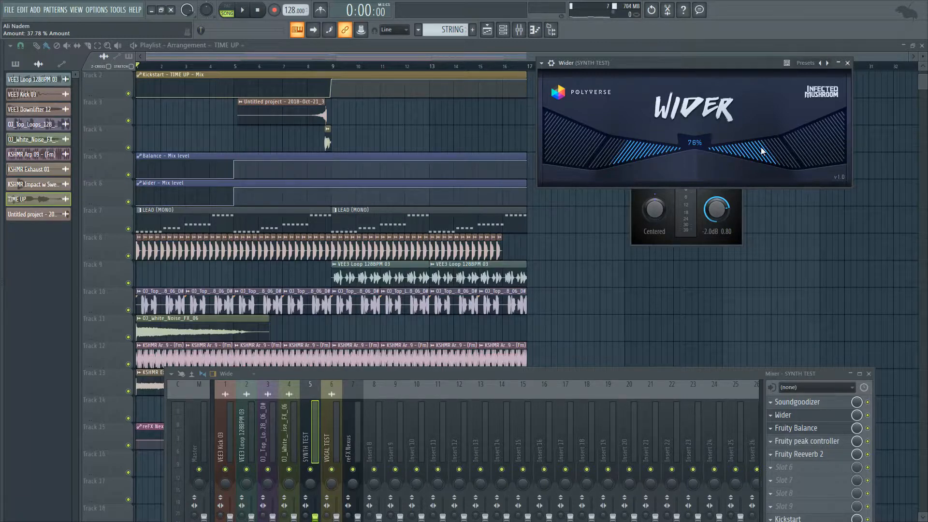
drag(761, 150, 819, 126)
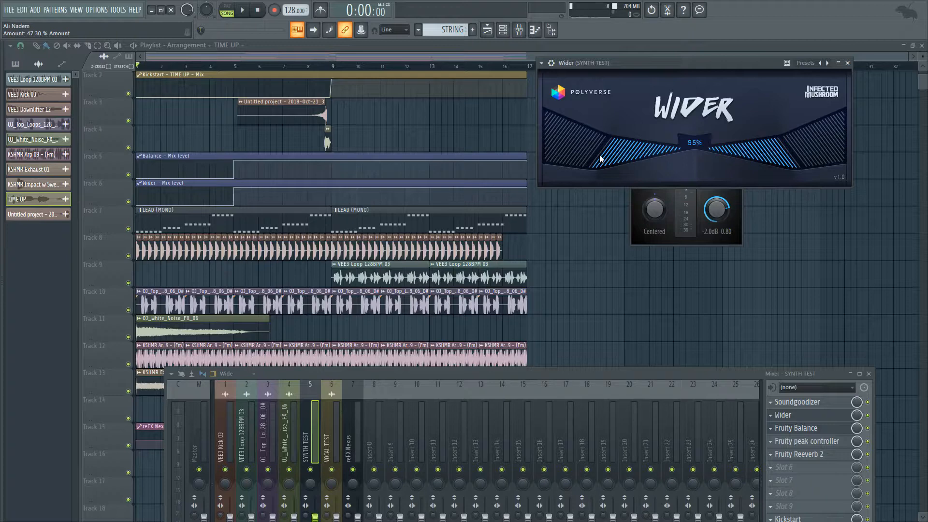
- Locate the TIME UP vocal clip just before bar 9, open its channel settings, and audition the vocal
click(326, 66)
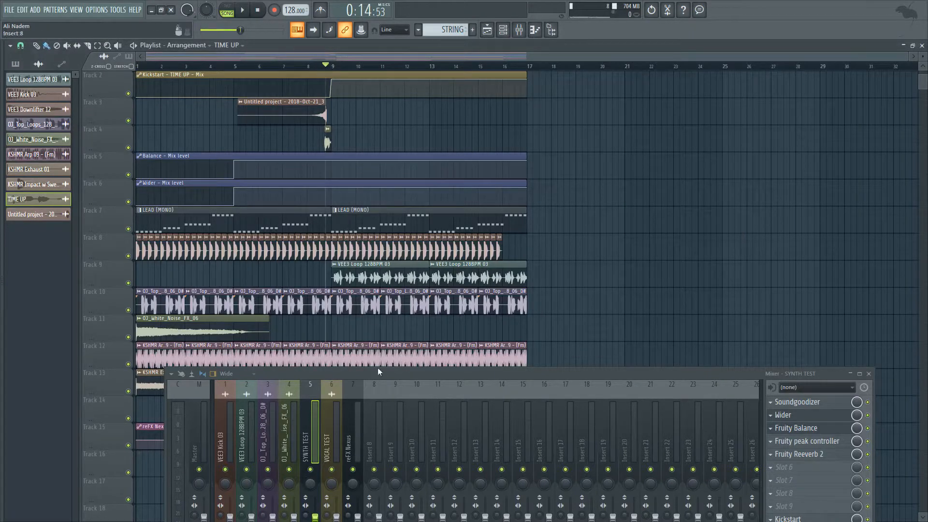
double_click(326, 130)
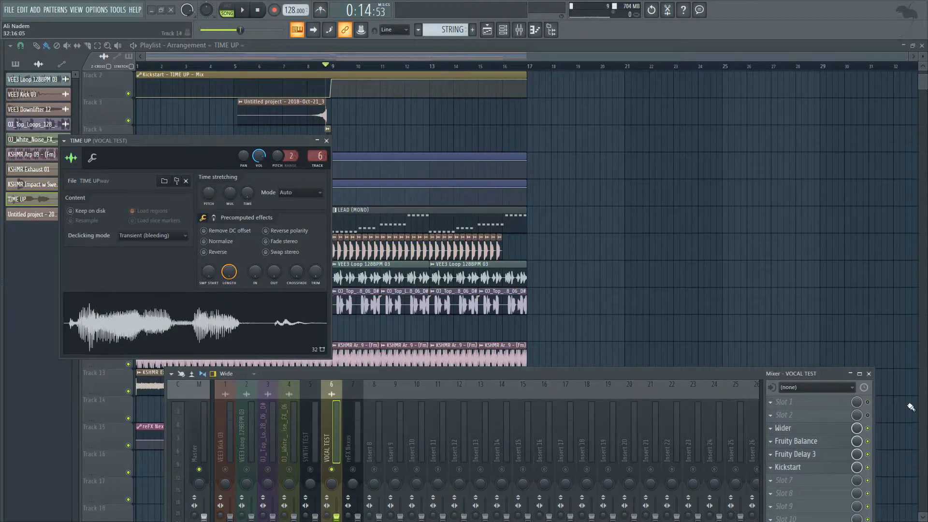
key(space)
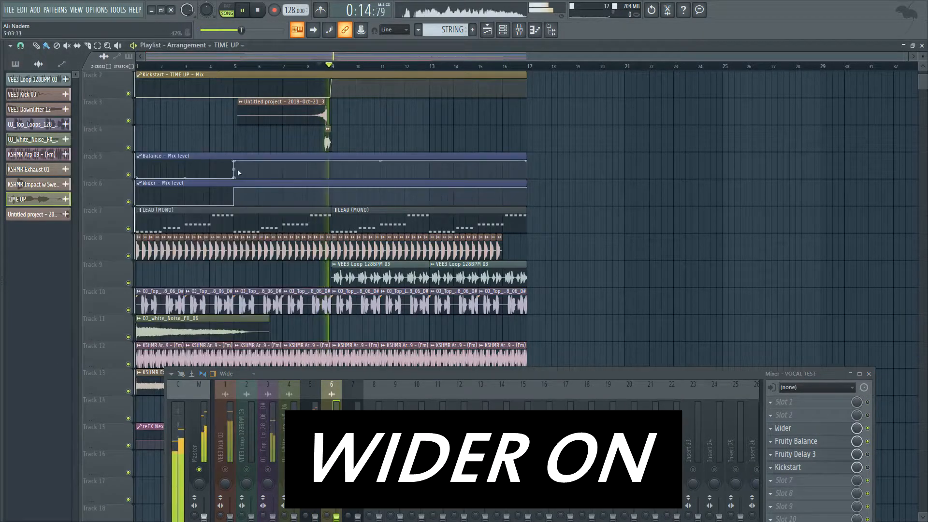
key(space)
key(space)
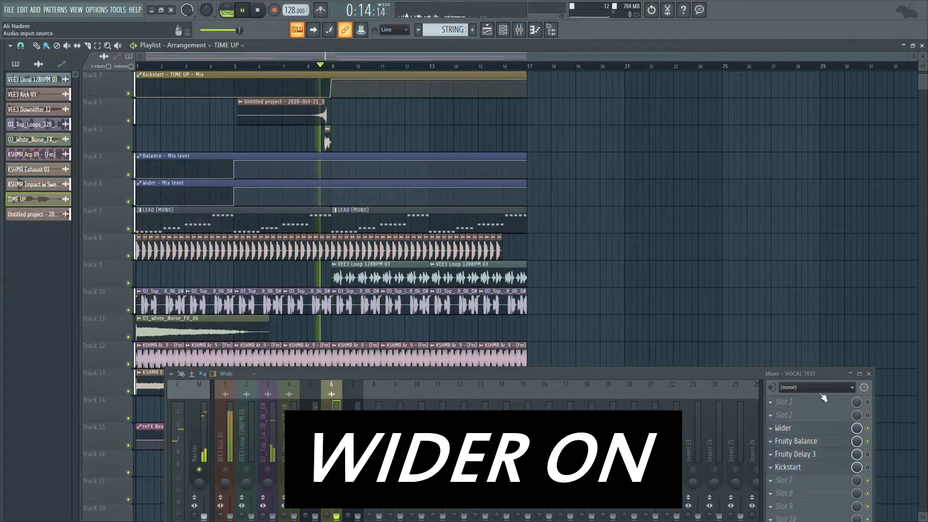
- Compare the vocal with Wider bypassed and re-enabled on the VOCAL TEST track during playback, and stop playback
click(868, 428)
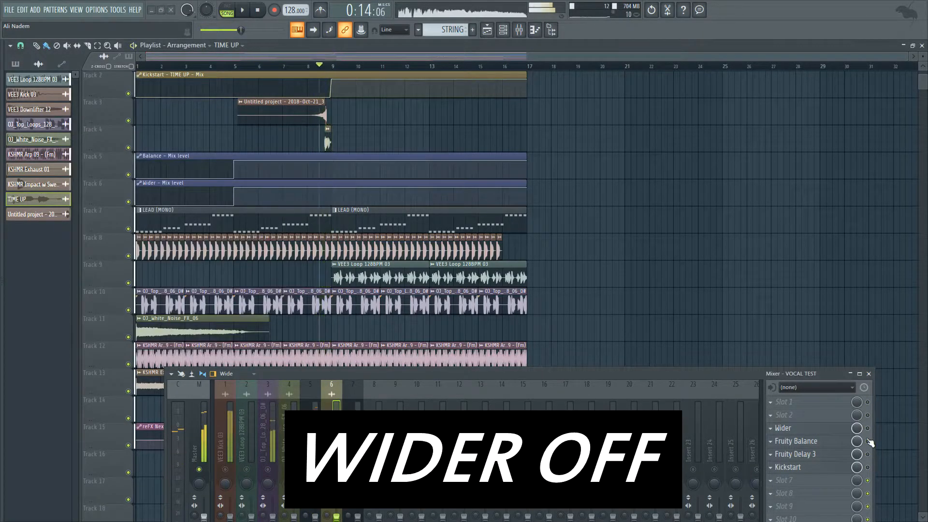
click(868, 428)
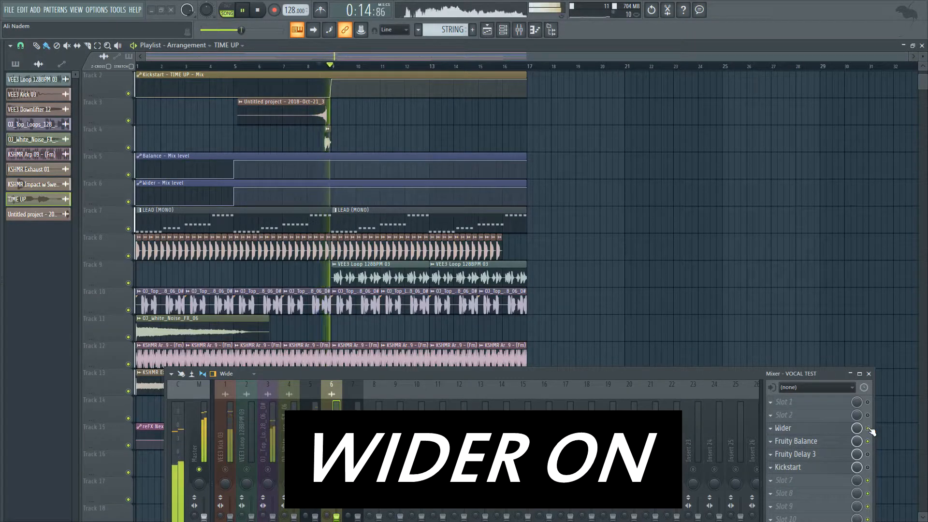
key(space)
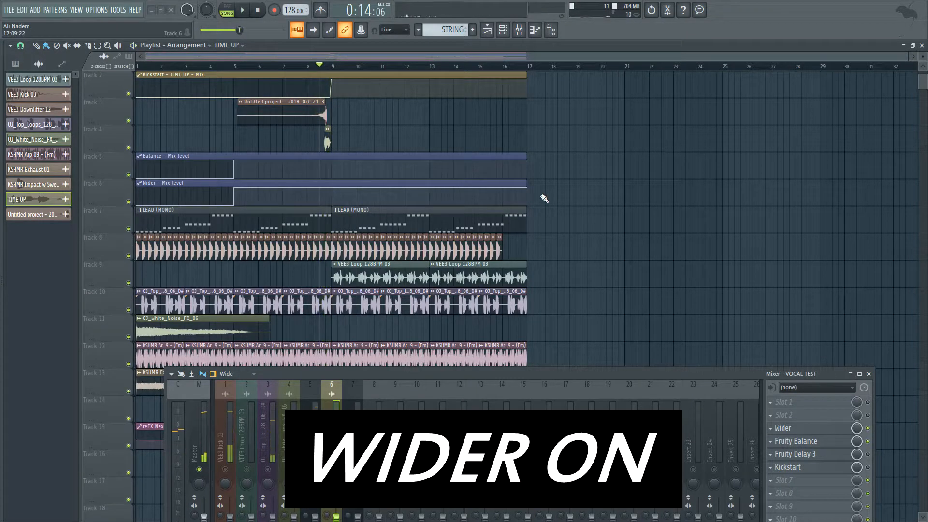
- Open the VOCAL TEST track's Wider and Fruity Balance plugins and place their windows side by side over the playlist
click(809, 430)
drag(231, 166, 703, 99)
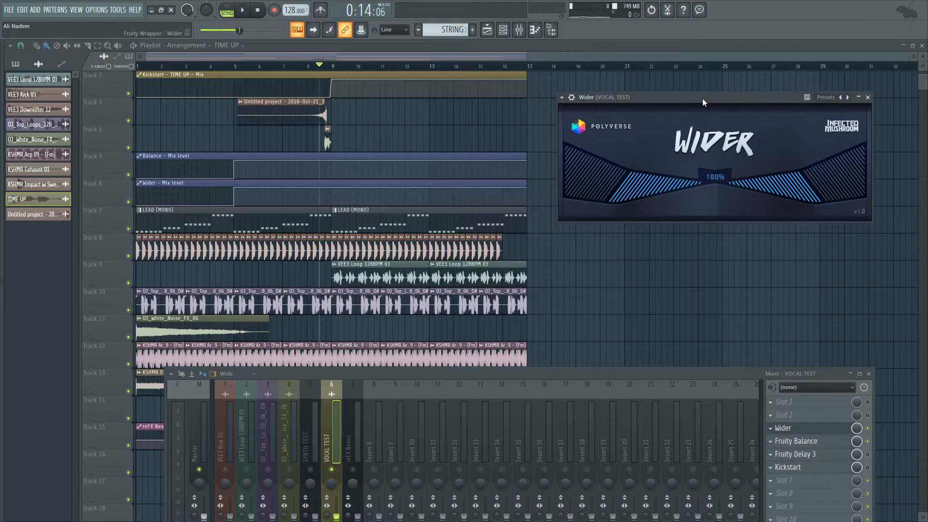
click(795, 441)
drag(144, 178, 474, 114)
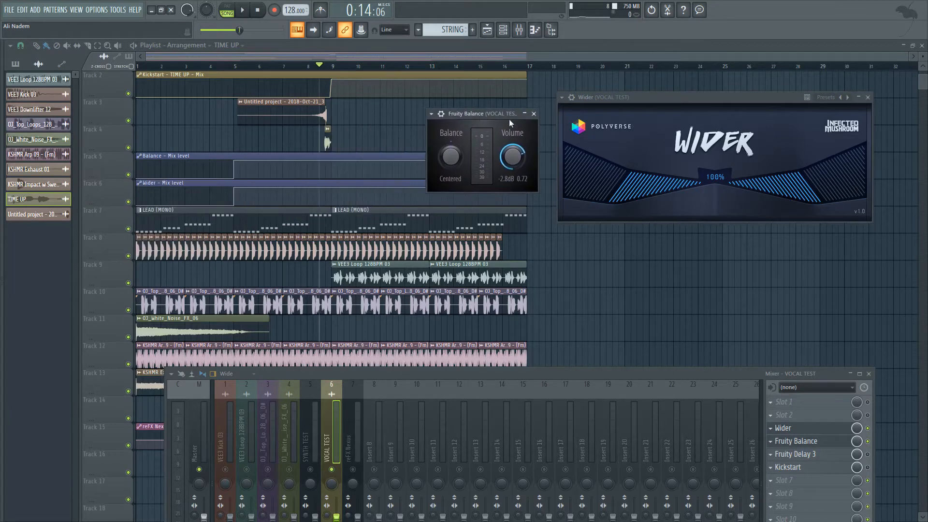